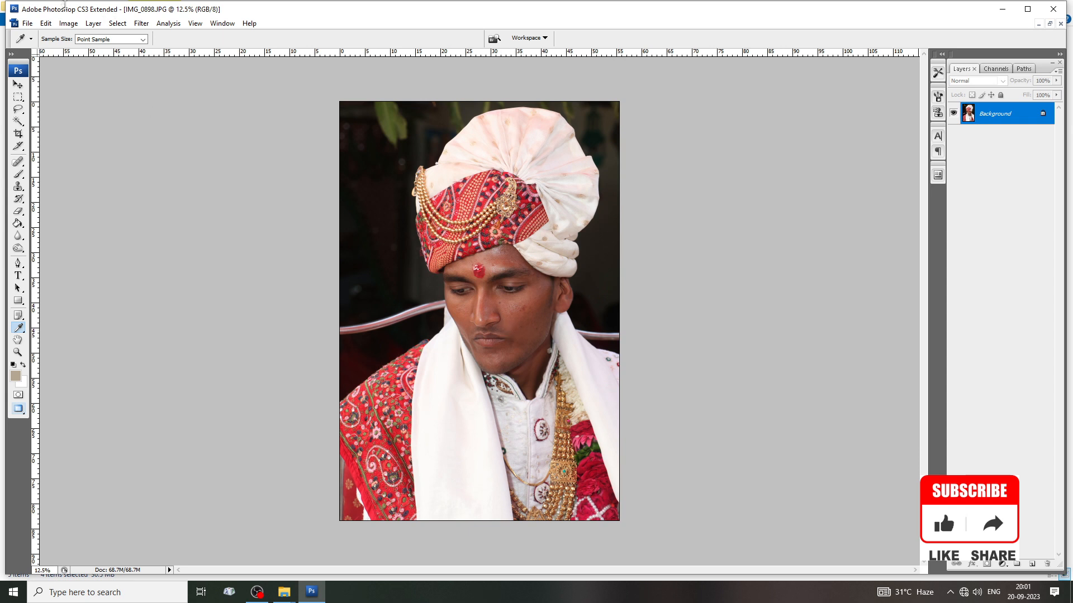
# Step: Duplicate the Background layer of the groom's photo, keeping the default copy name
pyautogui.rightClick(994, 124)
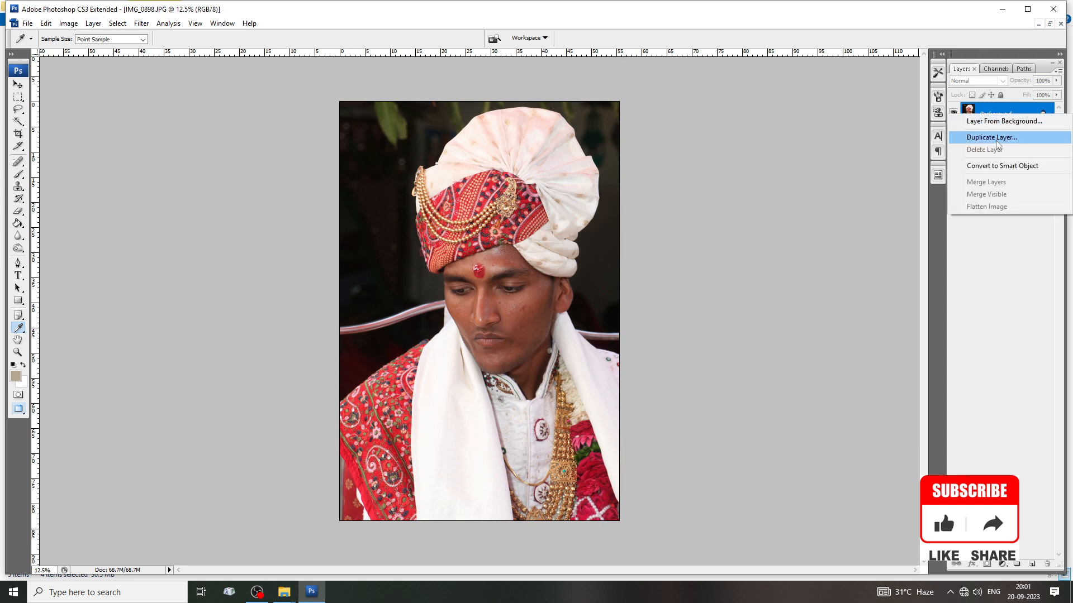
pyautogui.click(997, 140)
pyautogui.click(647, 181)
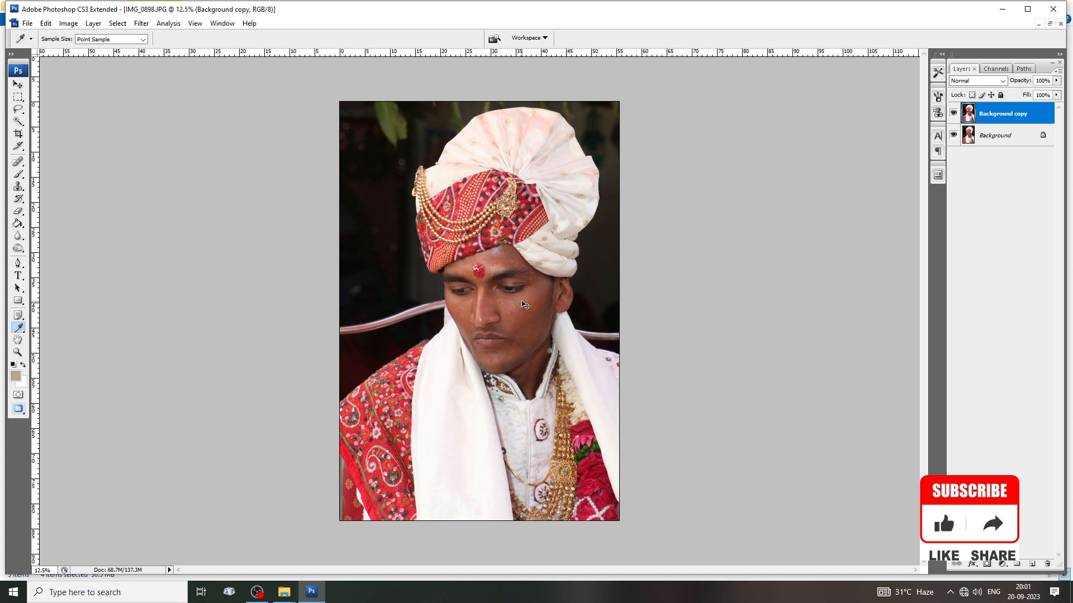
# Step: In Levels, set the RGB input levels of the Background copy to 22, 1.39 and 228
pyautogui.hotkey('ctrl', 'l')
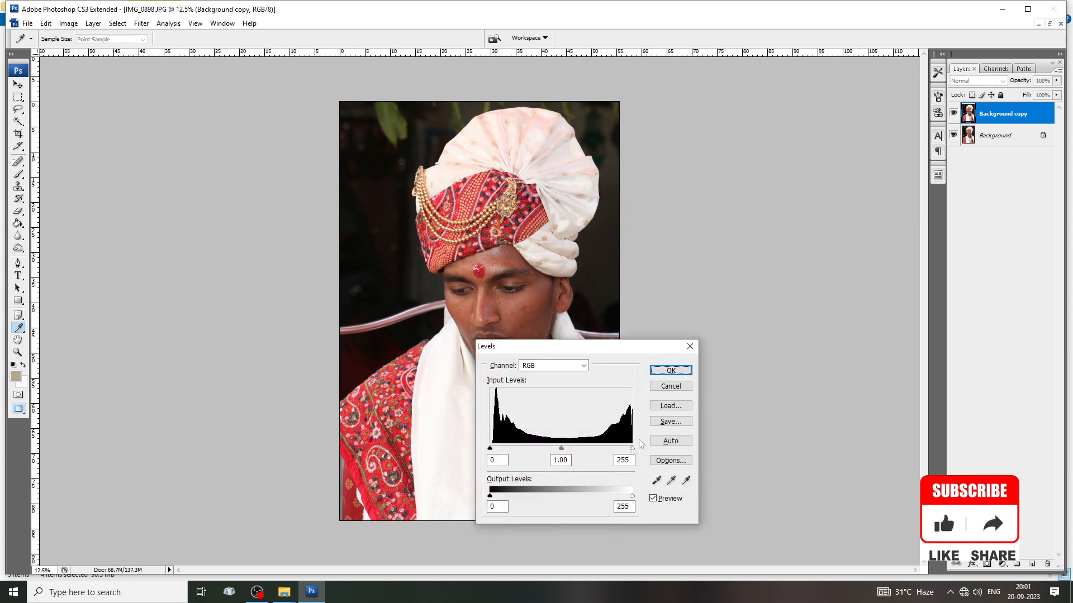
pyautogui.click(678, 373)
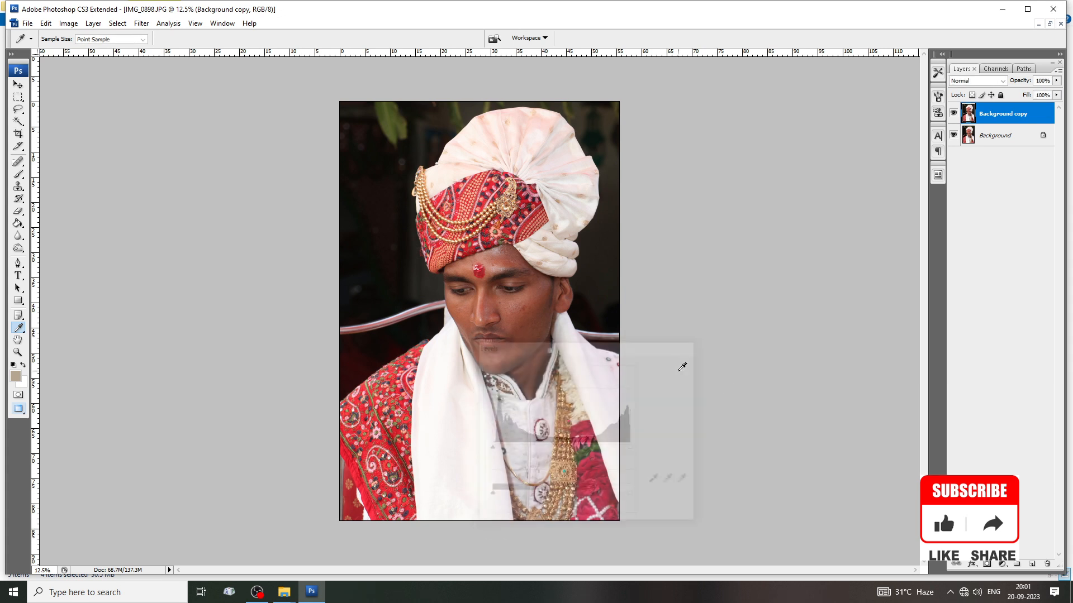
pyautogui.click(67, 24)
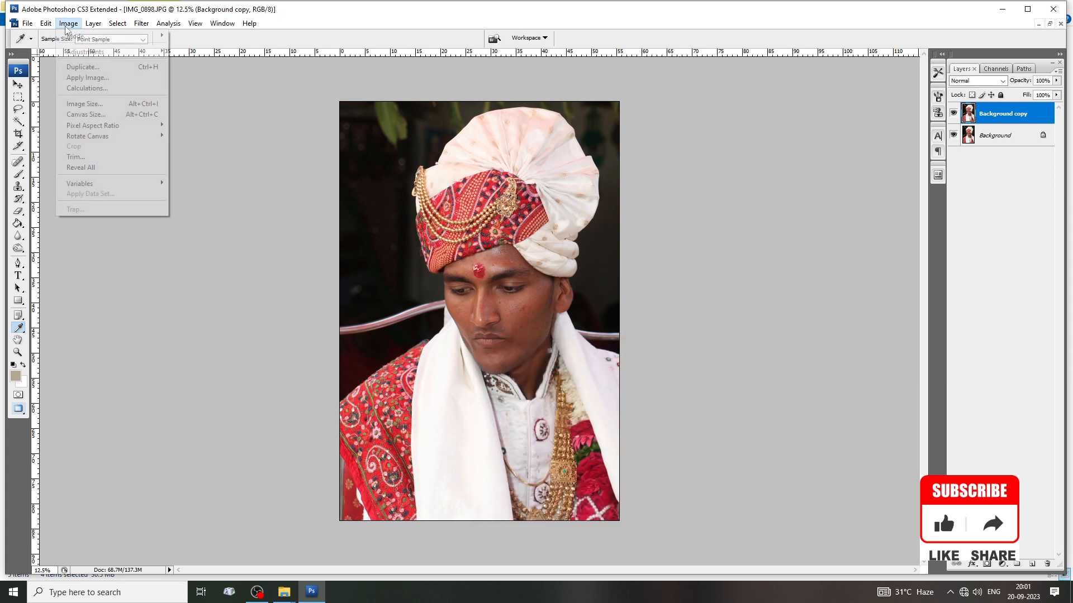
pyautogui.moveTo(82, 54)
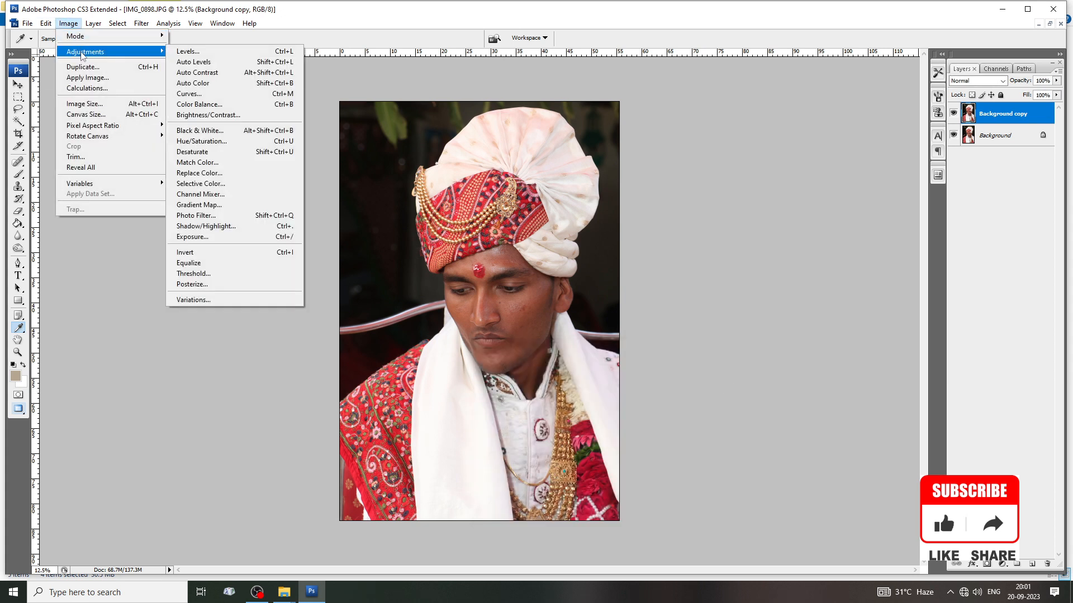
pyautogui.click(210, 52)
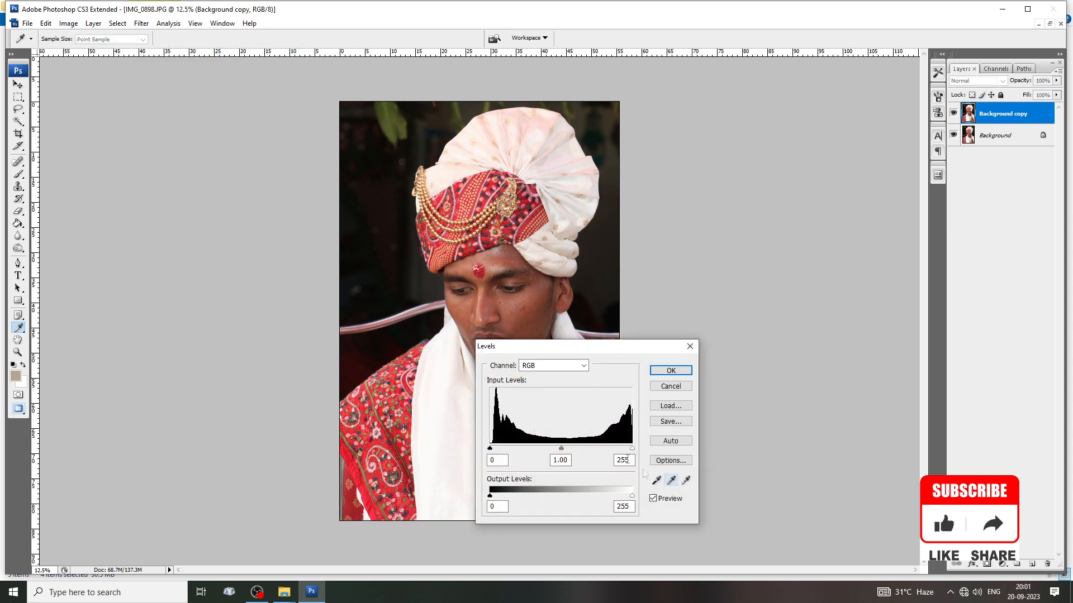
pyautogui.moveTo(632, 450); pyautogui.dragTo(496, 451)
pyautogui.click(543, 450)
pyautogui.moveTo(496, 450); pyautogui.dragTo(502, 451)
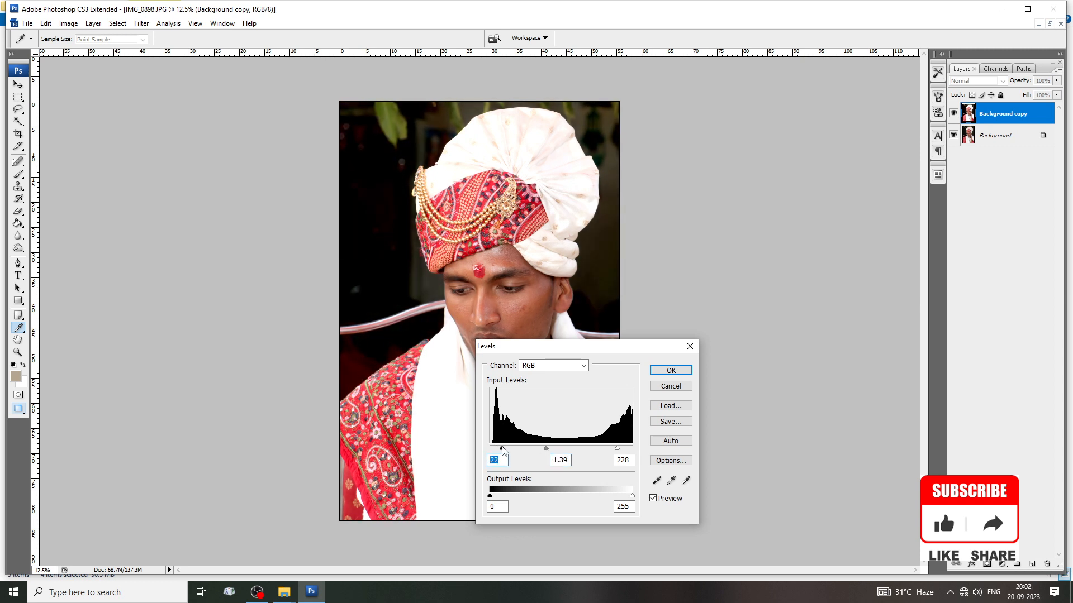
# Step: For the Red channel in Levels, set the shadow input to 9, lower the highlight input slightly and darken the midtones
pyautogui.click(572, 370)
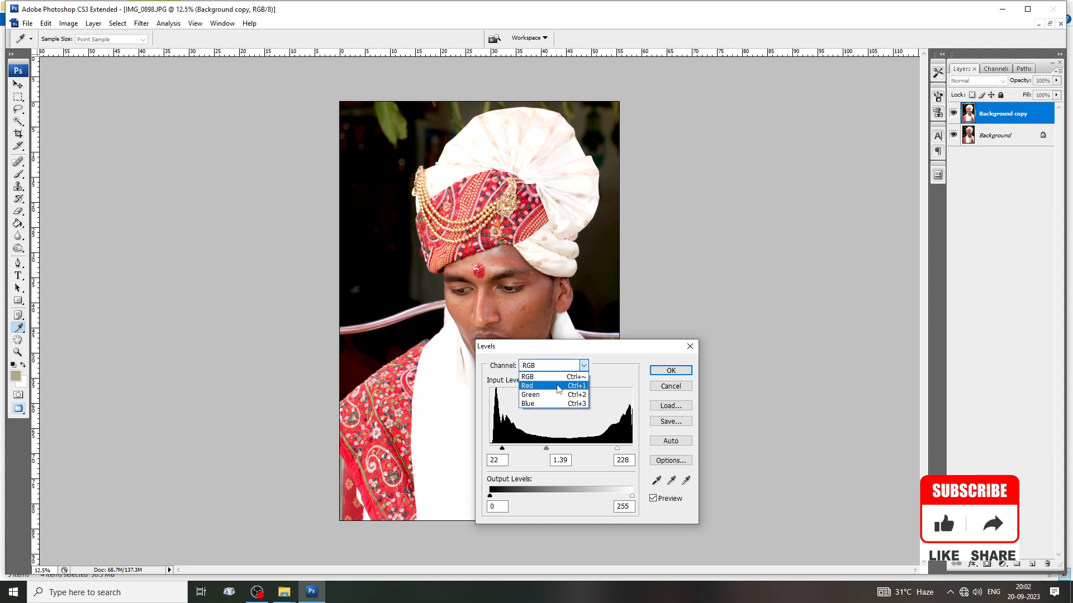
pyautogui.click(559, 387)
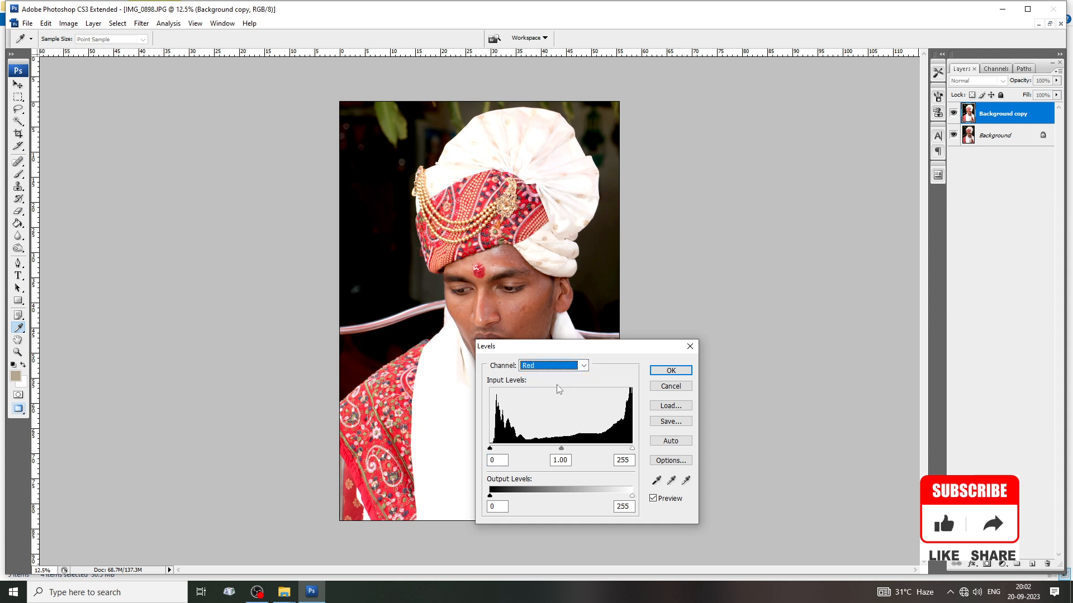
pyautogui.moveTo(492, 450); pyautogui.dragTo(495, 449)
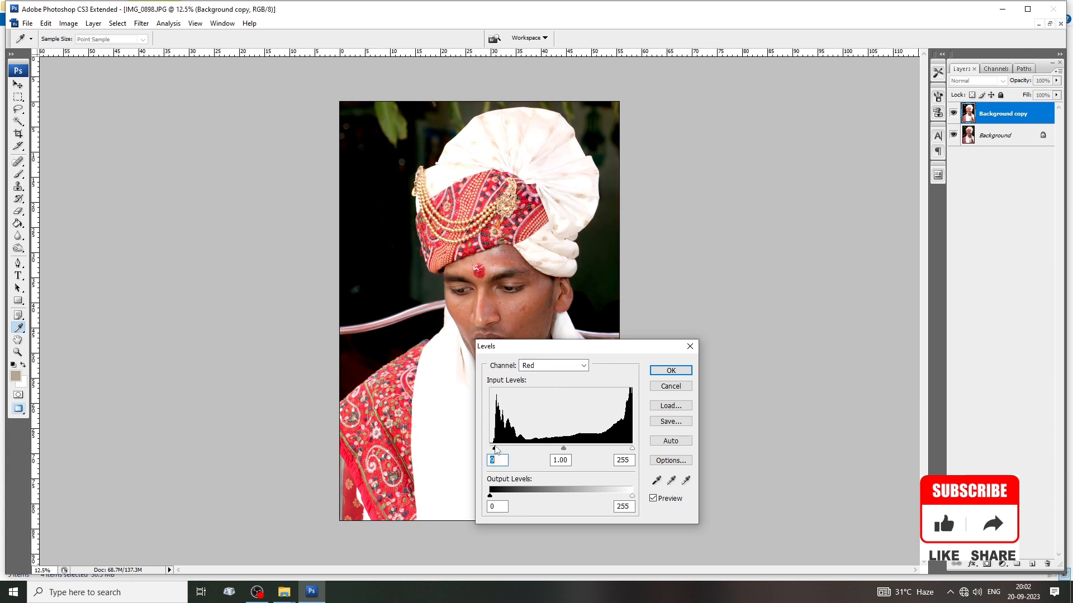
pyautogui.moveTo(632, 448); pyautogui.dragTo(630, 452)
pyautogui.click(563, 450)
pyautogui.moveTo(565, 451); pyautogui.dragTo(575, 451)
# Step: Set the midtone input level to 1.04 for the Green channel and 1.11 for the Blue channel
pyautogui.click(568, 368)
pyautogui.click(562, 394)
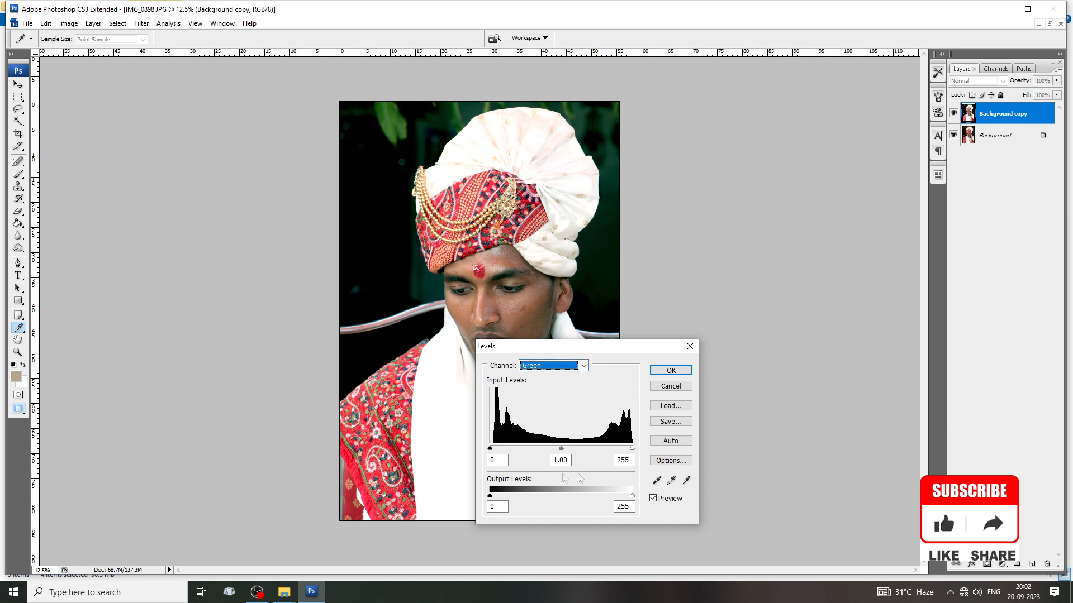
pyautogui.moveTo(562, 452); pyautogui.dragTo(559, 451)
pyautogui.click(561, 364)
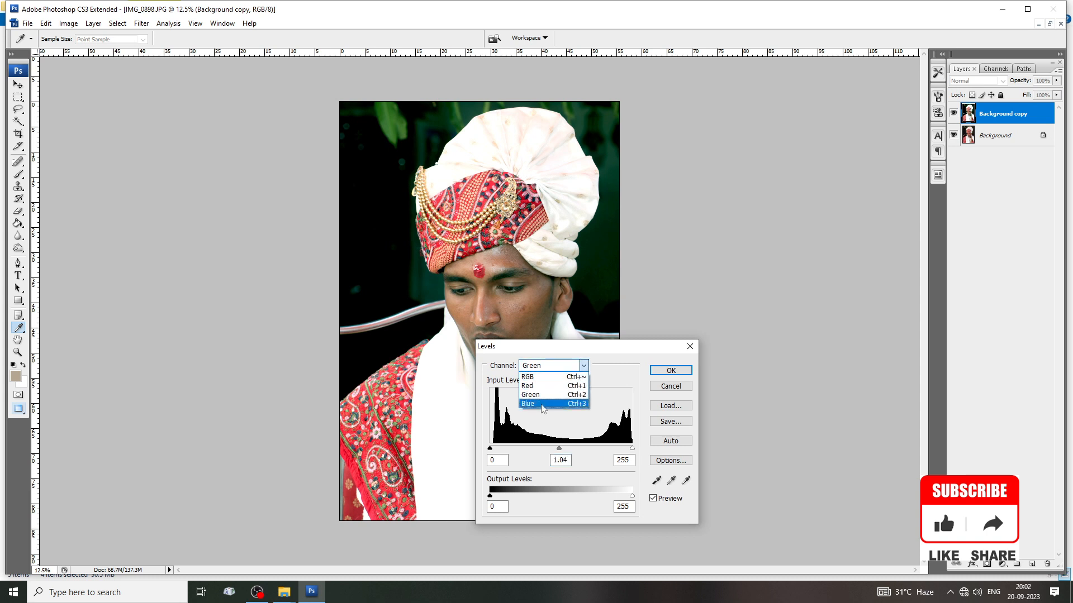
pyautogui.click(562, 405)
pyautogui.moveTo(561, 450); pyautogui.dragTo(557, 450)
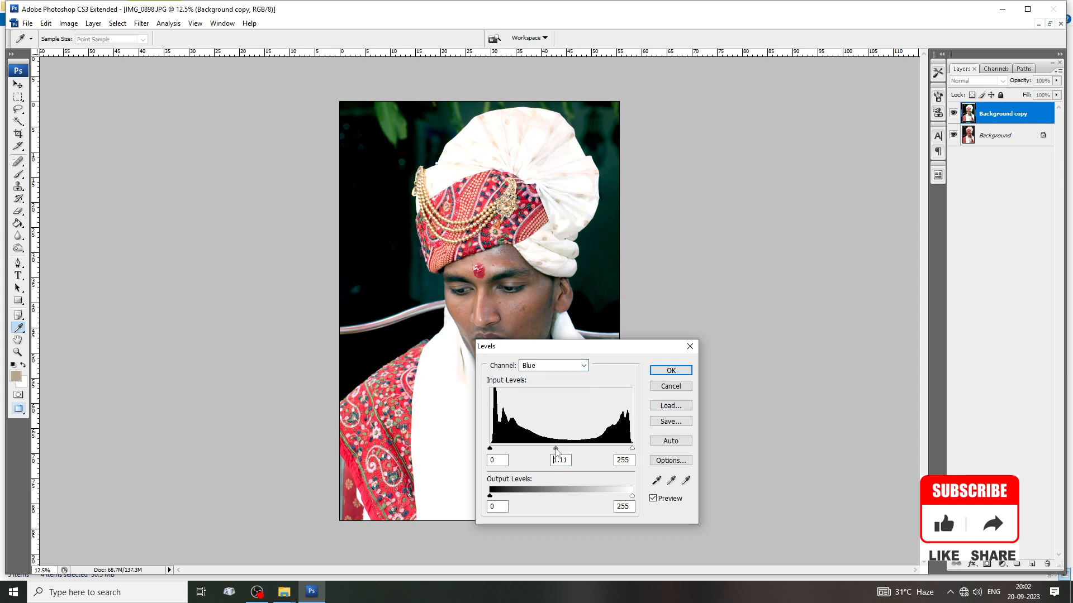
# Step: Return to the RGB channel, set the shadow input to 10, brighten the midtones and apply the Levels adjustment
pyautogui.click(557, 366)
pyautogui.click(539, 373)
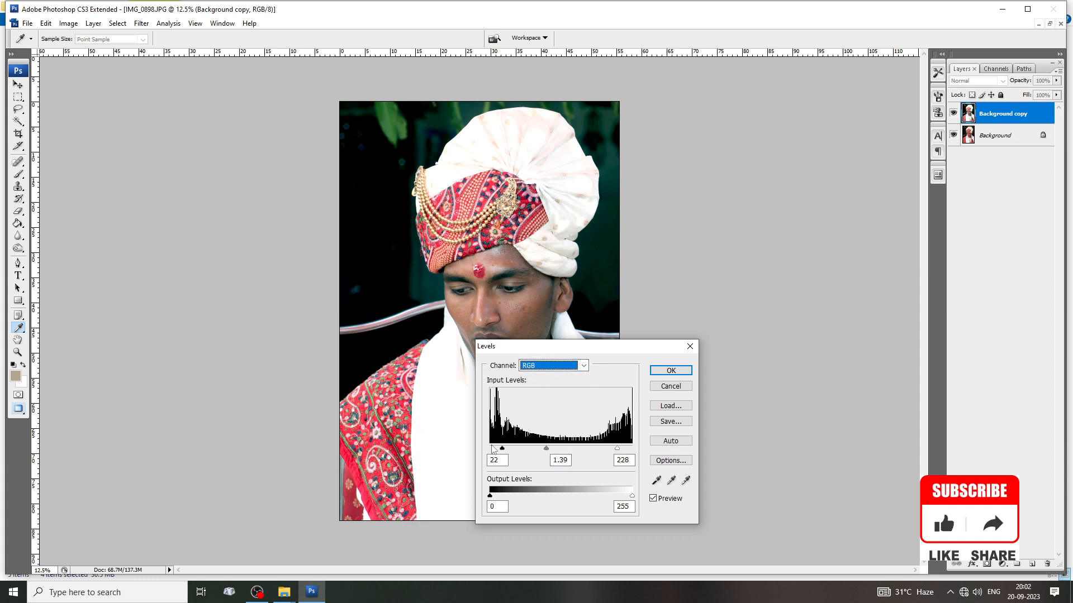
pyautogui.moveTo(502, 452); pyautogui.dragTo(533, 449)
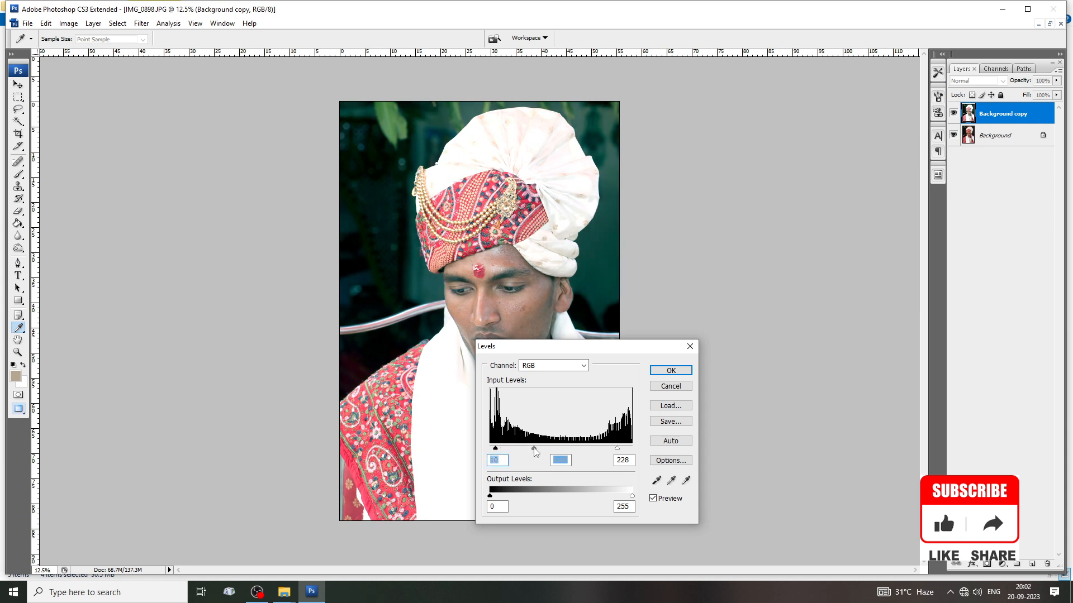
pyautogui.click(681, 373)
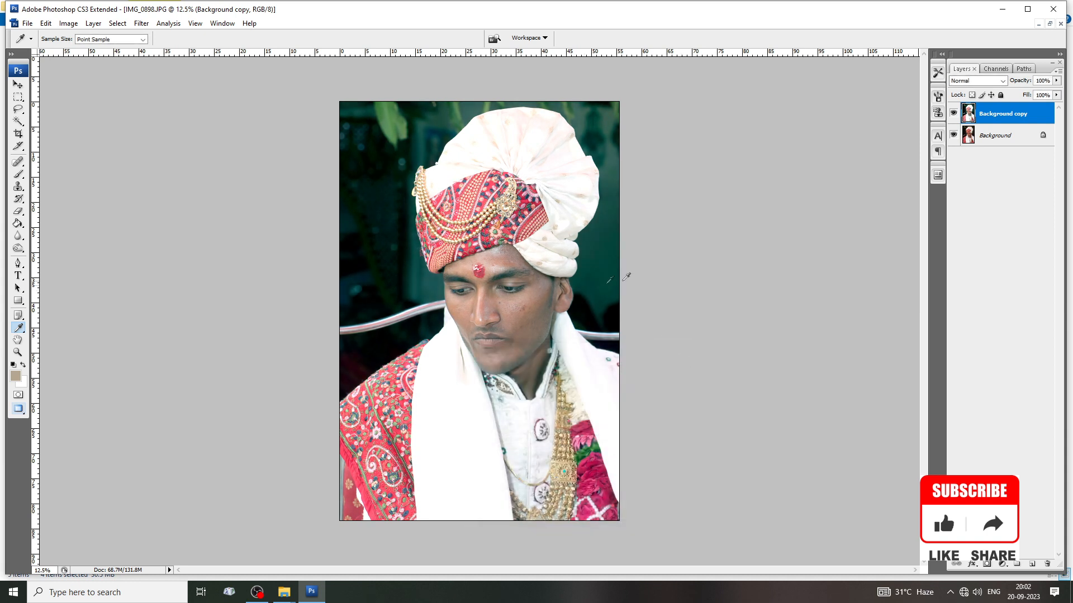
# Step: Compare the corrected photo with the original by toggling the visibility of the Background copy layer
pyautogui.click(954, 114)
pyautogui.click(956, 115)
pyautogui.click(956, 115)
pyautogui.click(956, 116)
pyautogui.click(956, 115)
pyautogui.click(955, 115)
pyautogui.click(955, 116)
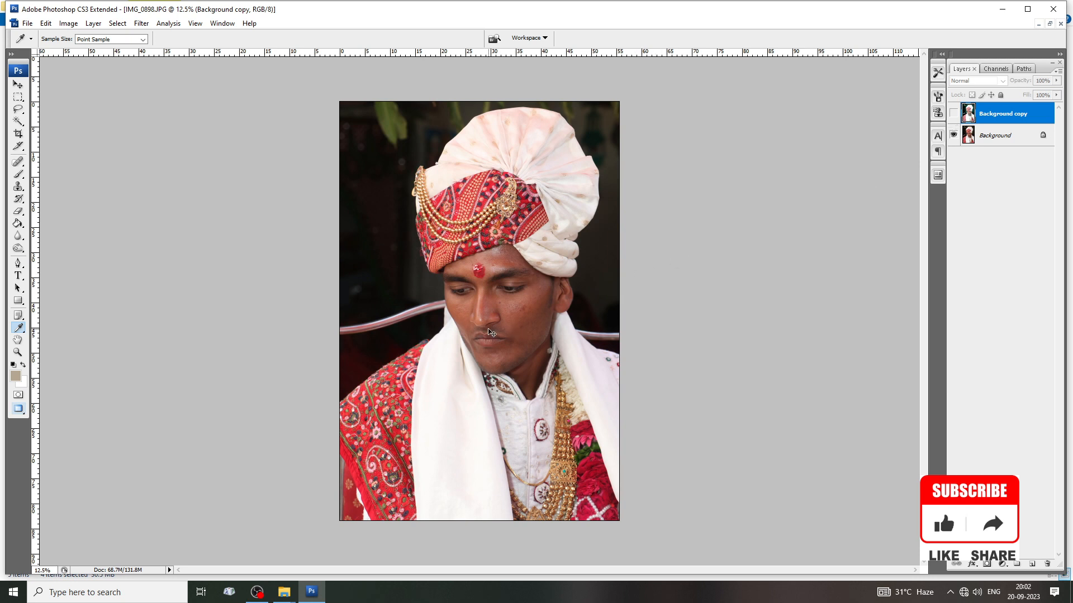
# Step: Close IMG_0898.JPG without saving the changes
pyautogui.hotkey('ctrl', 'shift', 's')
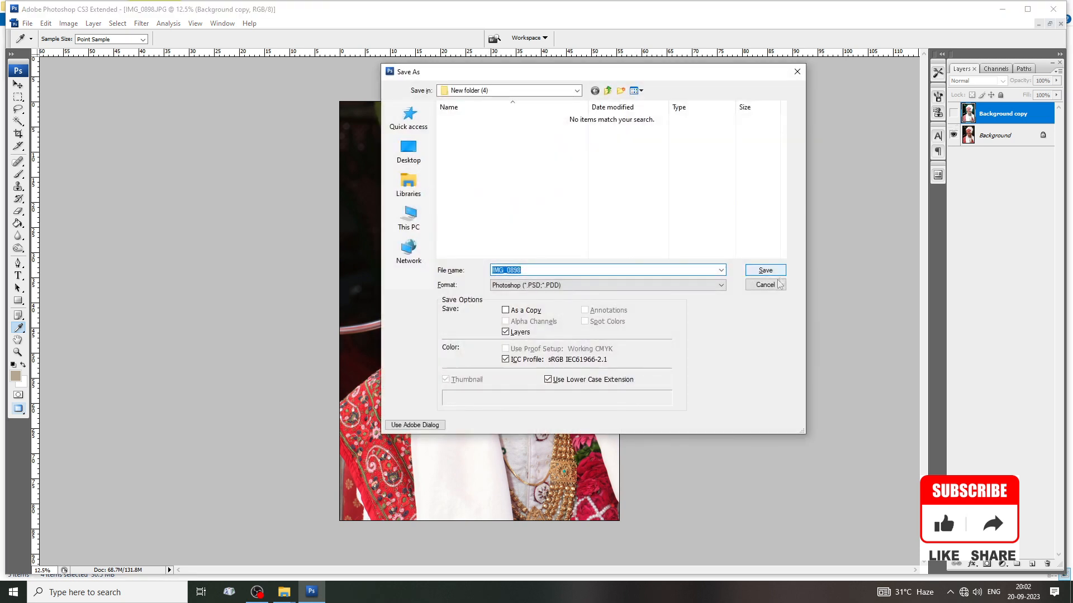
pyautogui.click(776, 283)
pyautogui.hotkey('ctrl', 'w')
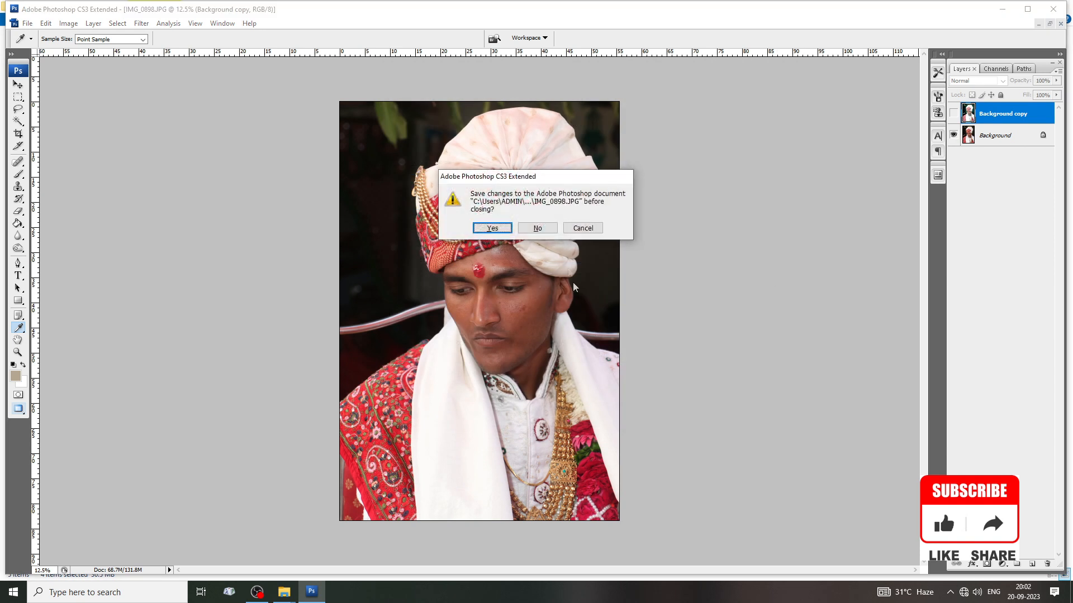
pyautogui.click(534, 230)
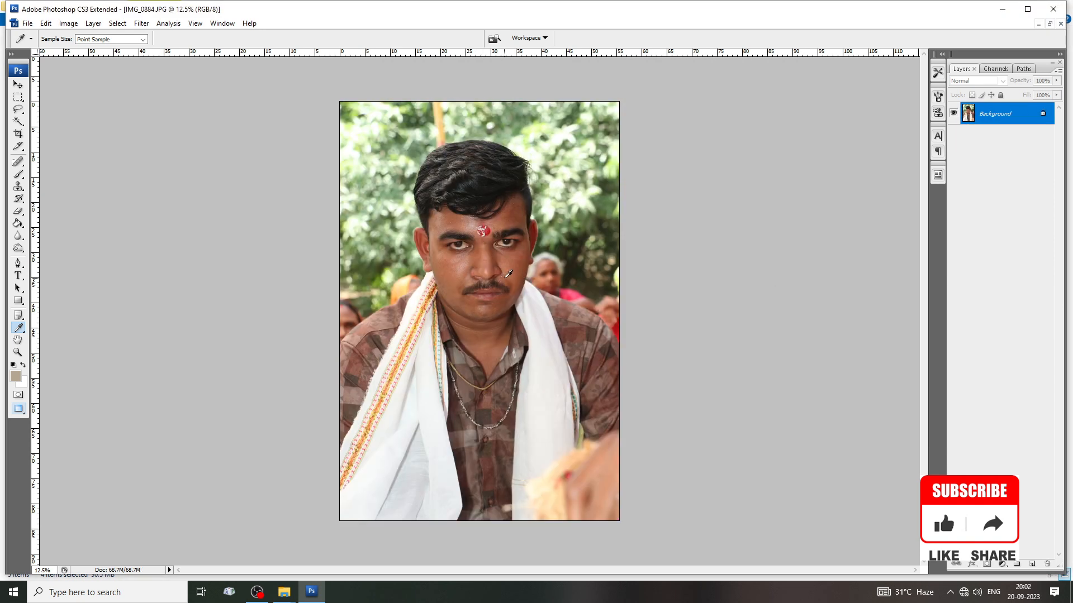
# Step: Duplicate the Background layer of IMG_0884.JPG and apply the Average blur filter to the copy
pyautogui.rightClick(1000, 117)
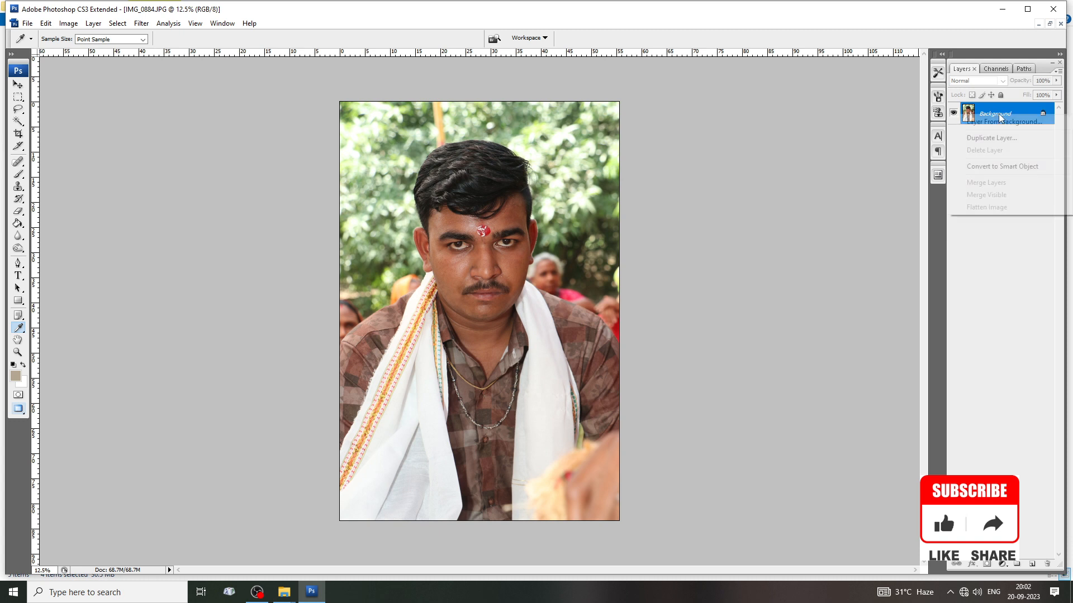
pyautogui.click(991, 137)
pyautogui.click(651, 181)
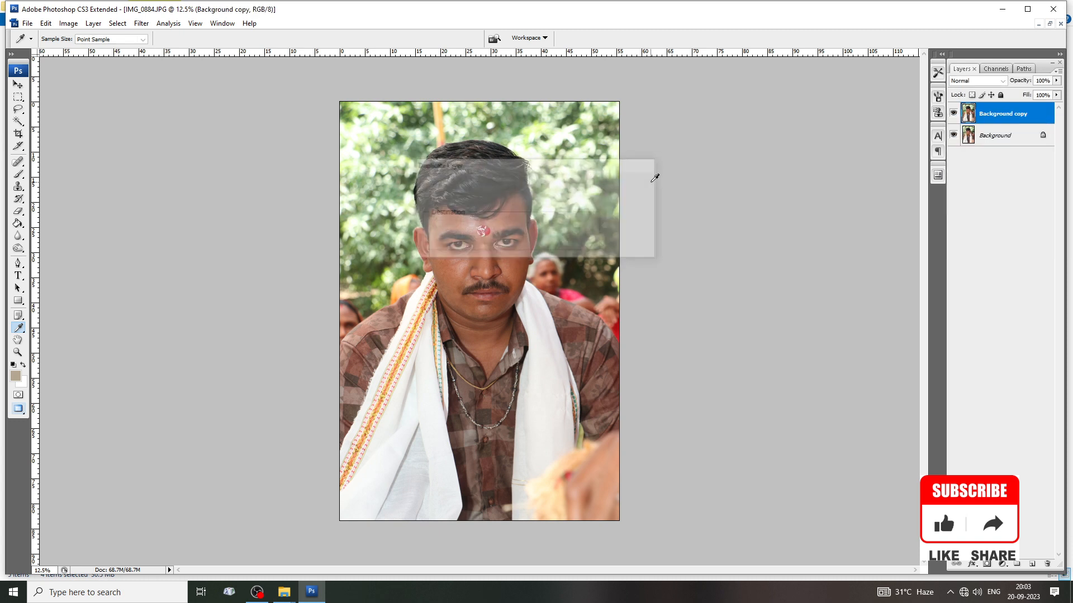
pyautogui.click(142, 23)
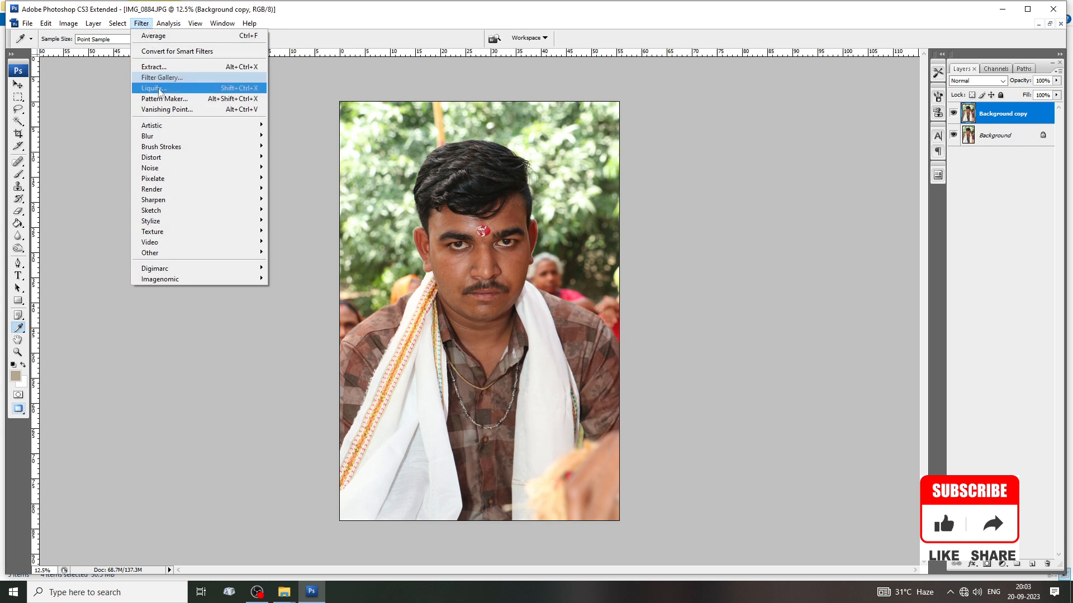
pyautogui.moveTo(162, 138)
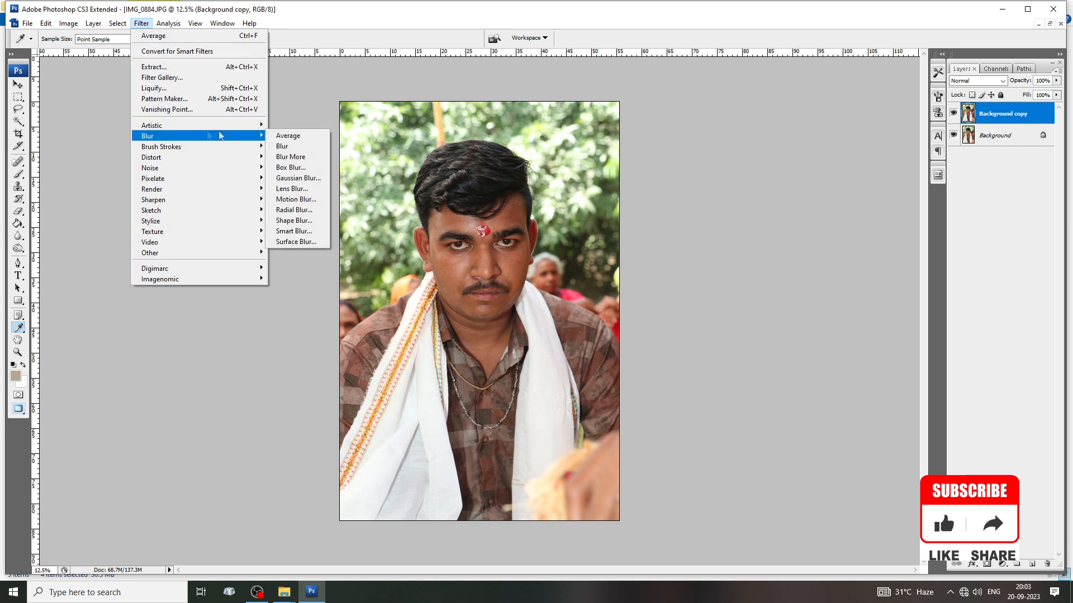
pyautogui.click(299, 137)
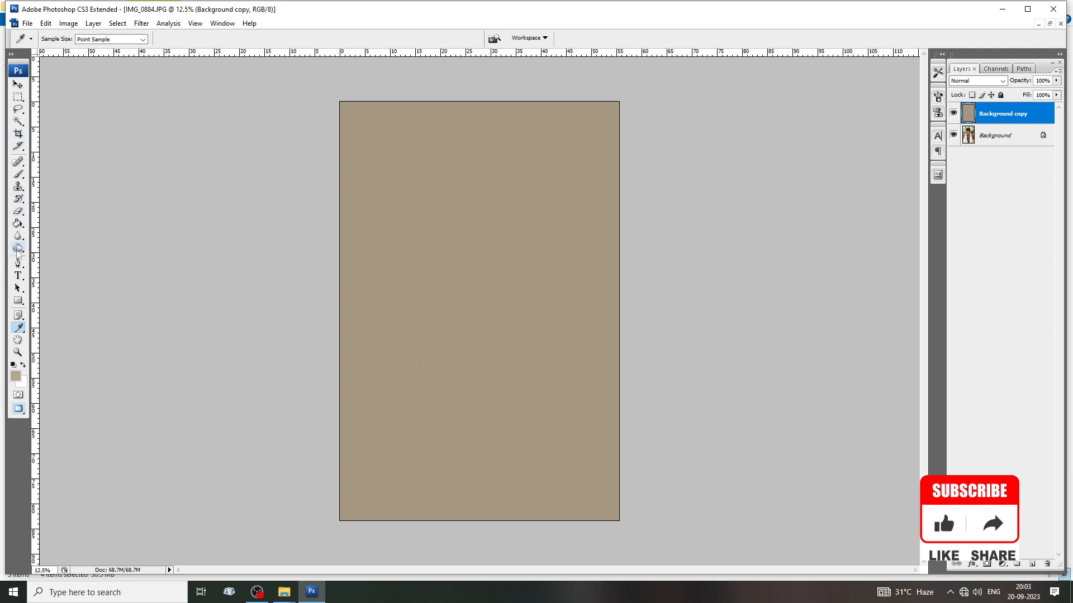
# Step: Sample the averaged colour with the Eyedropper as the foreground colour and delete the Background copy layer
pyautogui.rightClick(19, 328)
pyautogui.click(21, 330)
pyautogui.click(461, 247)
pyautogui.moveTo(979, 119); pyautogui.dragTo(1047, 564)
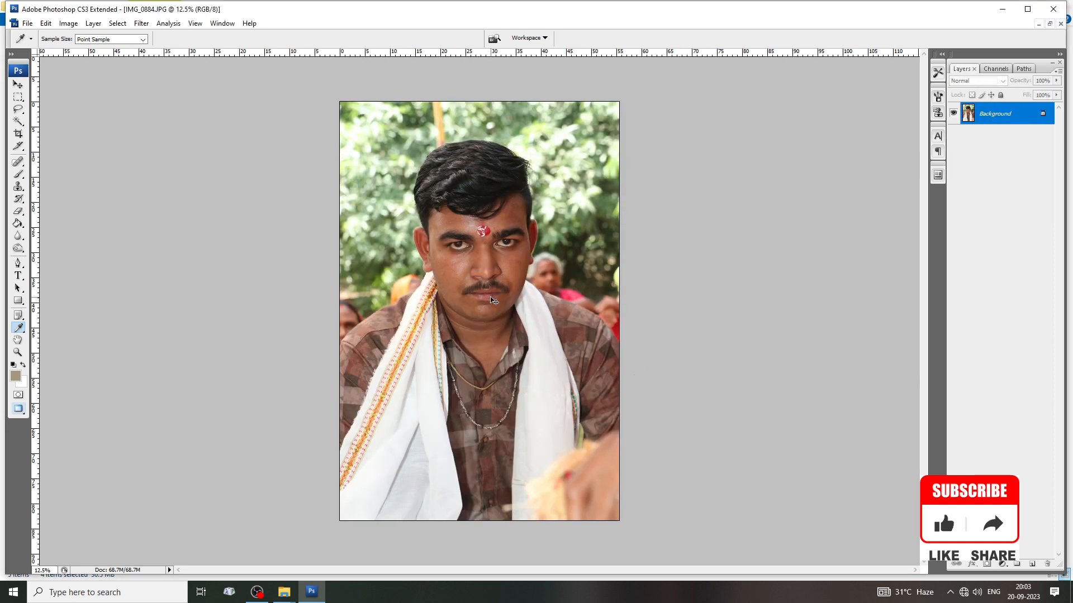
# Step: In Levels, set the gray point from the foreground swatch, set the RGB midtone to 1.21 and highlight input to 228, and apply
pyautogui.hotkey('ctrl', 'l')
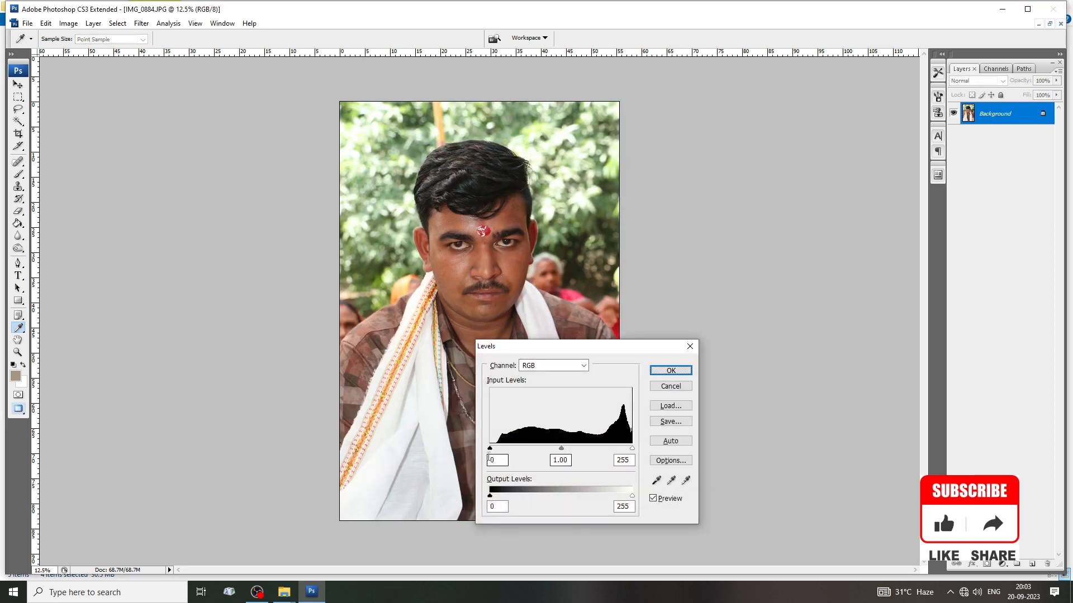
pyautogui.click(671, 481)
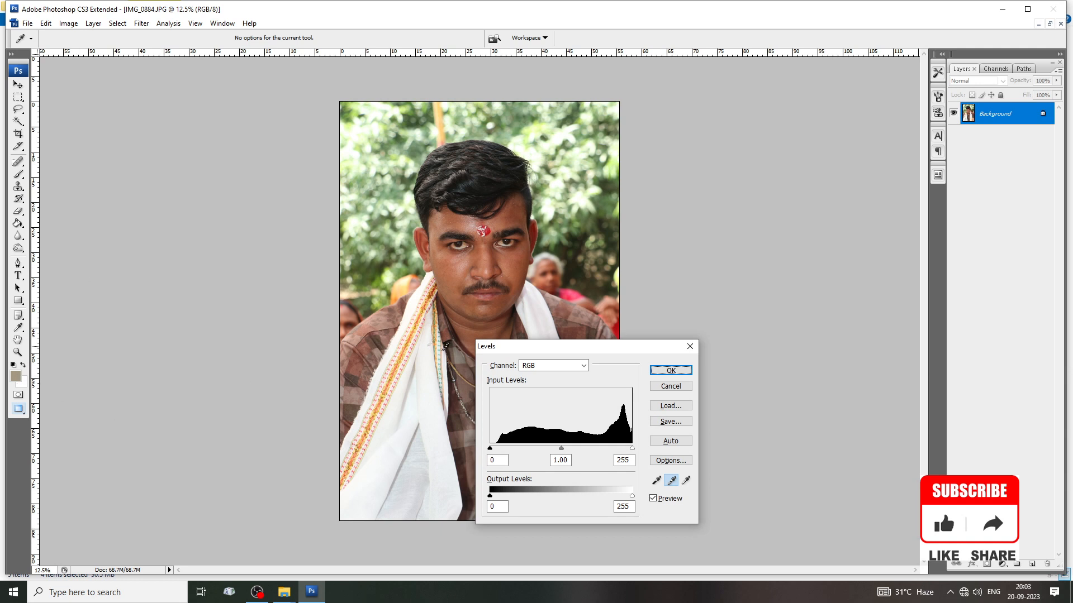
pyautogui.click(13, 380)
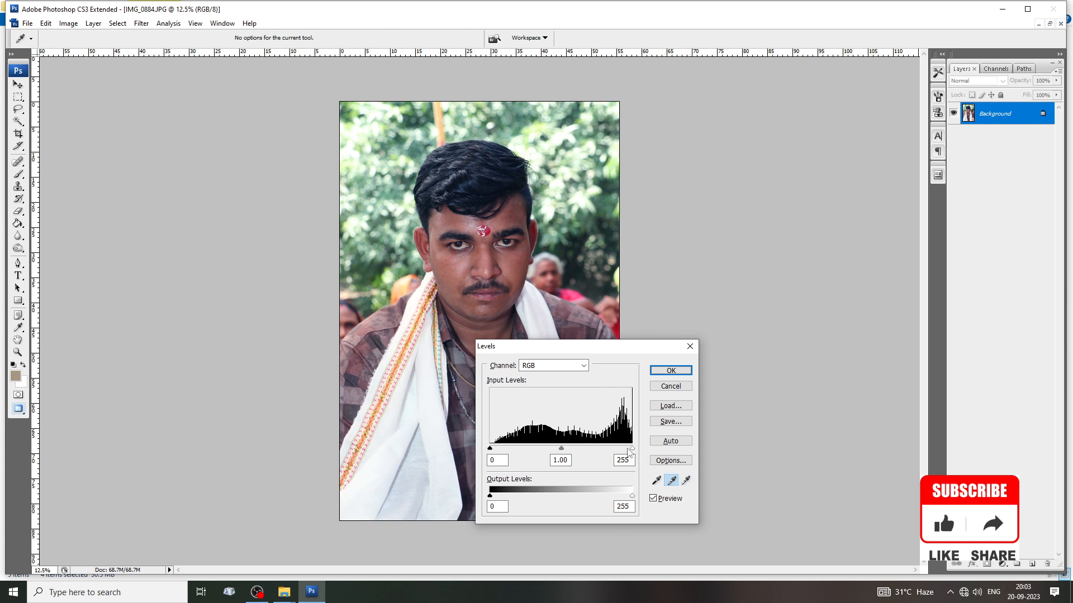
pyautogui.moveTo(631, 448); pyautogui.dragTo(545, 449)
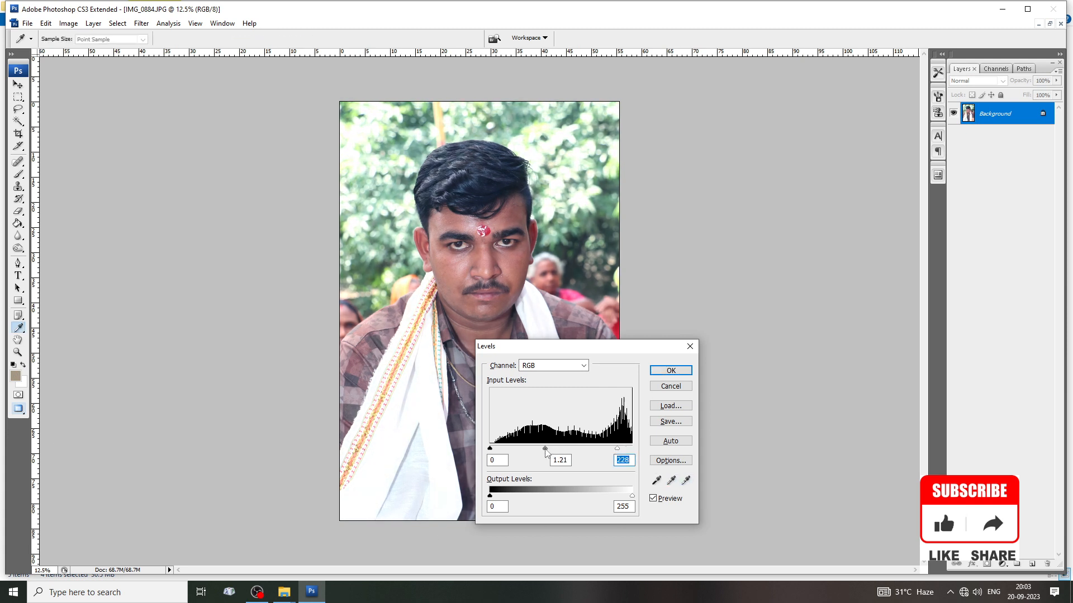
pyautogui.click(670, 371)
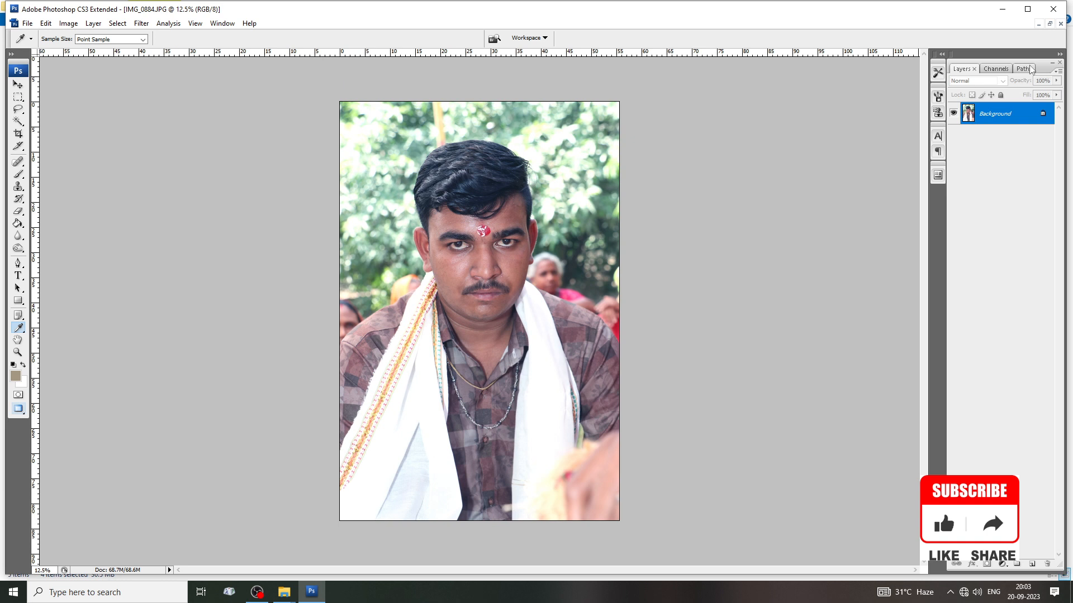
# Step: Compare the photo before and after the Levels correction by repeatedly undoing and redoing it
pyautogui.hotkey('ctrl', 'z')
pyautogui.hotkey('ctrl', 'z')
pyautogui.hotkey('ctrl', 'z')
pyautogui.hotkey('ctrl', 'z')
pyautogui.hotkey('ctrl', 'z')
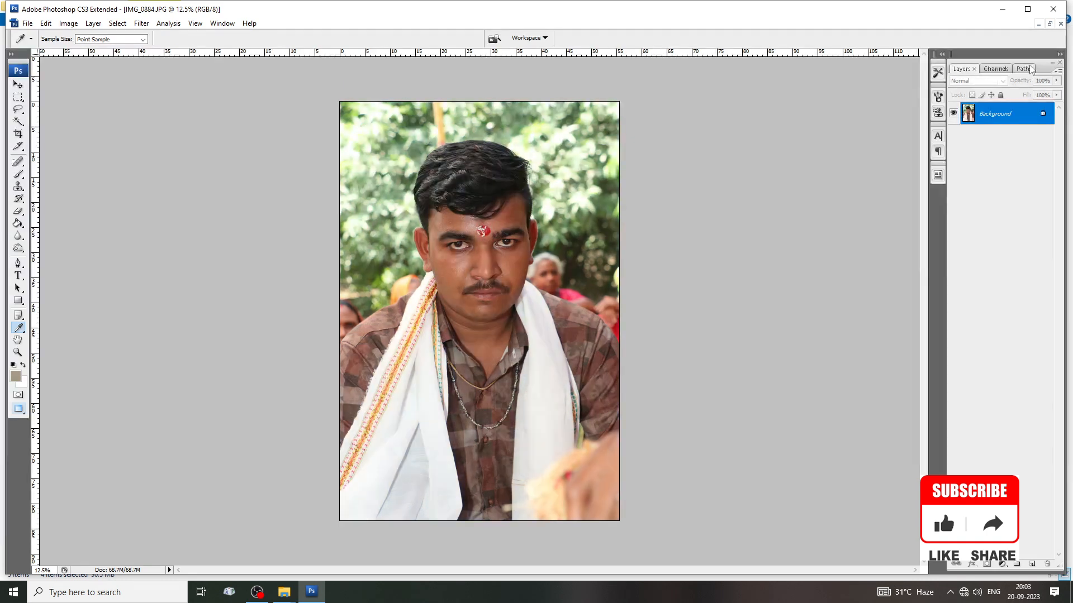
pyautogui.hotkey('ctrl', 'z')
pyautogui.hotkey('ctrl', 'z')
pyautogui.hotkey('ctrl', 'z')
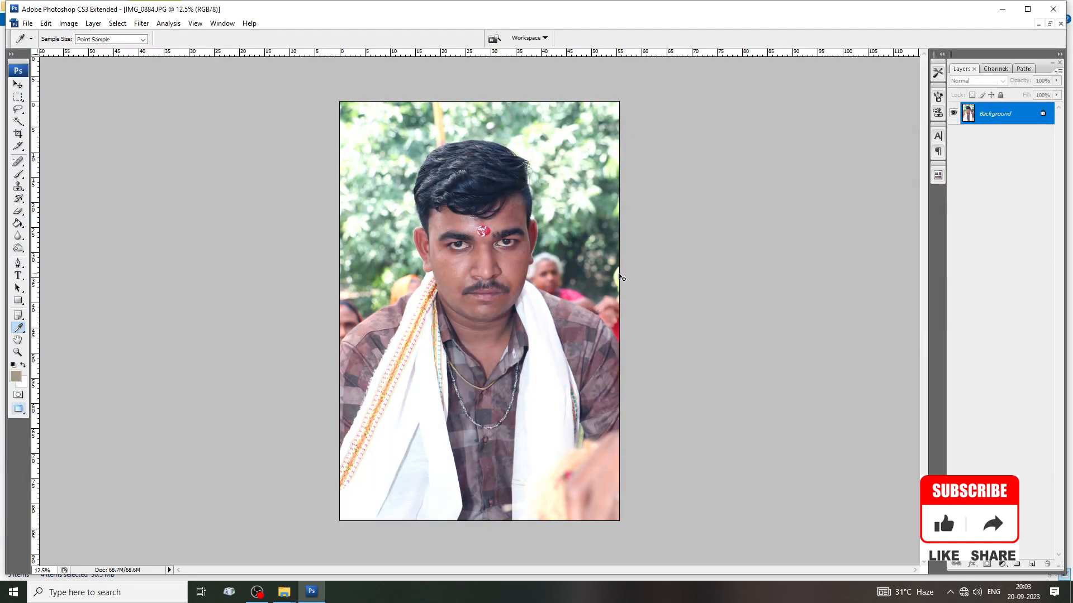
pyautogui.hotkey('ctrl', 'z')
pyautogui.hotkey('ctrl', 'z')
pyautogui.hotkey('ctrl', 'z')
pyautogui.hotkey('ctrl', 'z')
# Step: Close IMG_0884.JPG without saving its changes and duplicate the Background layer of IMG_0870.JPG
pyautogui.hotkey('ctrl', 'w')
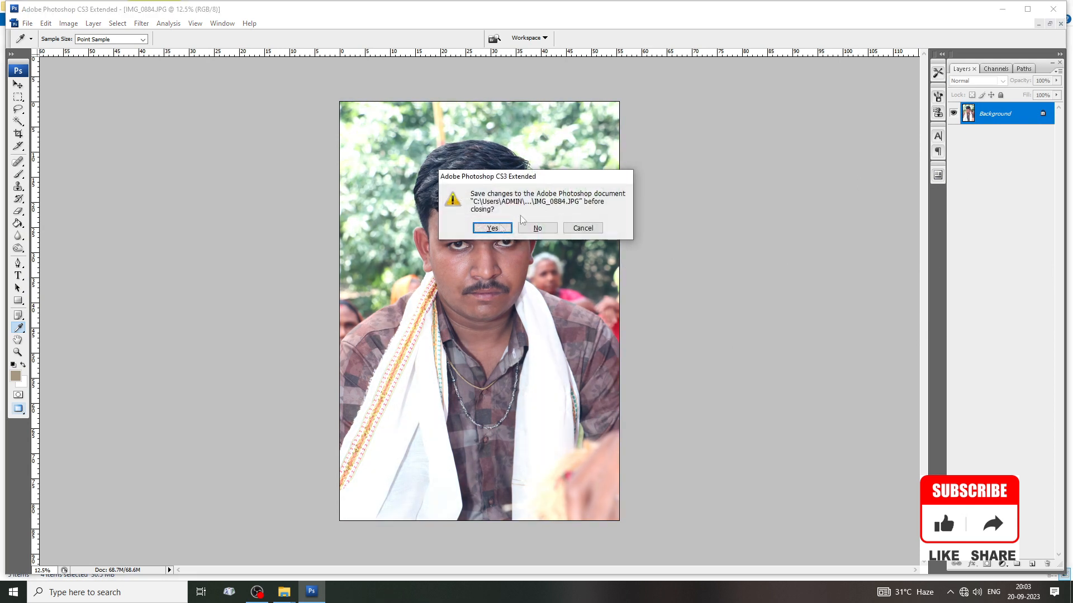
pyautogui.click(536, 230)
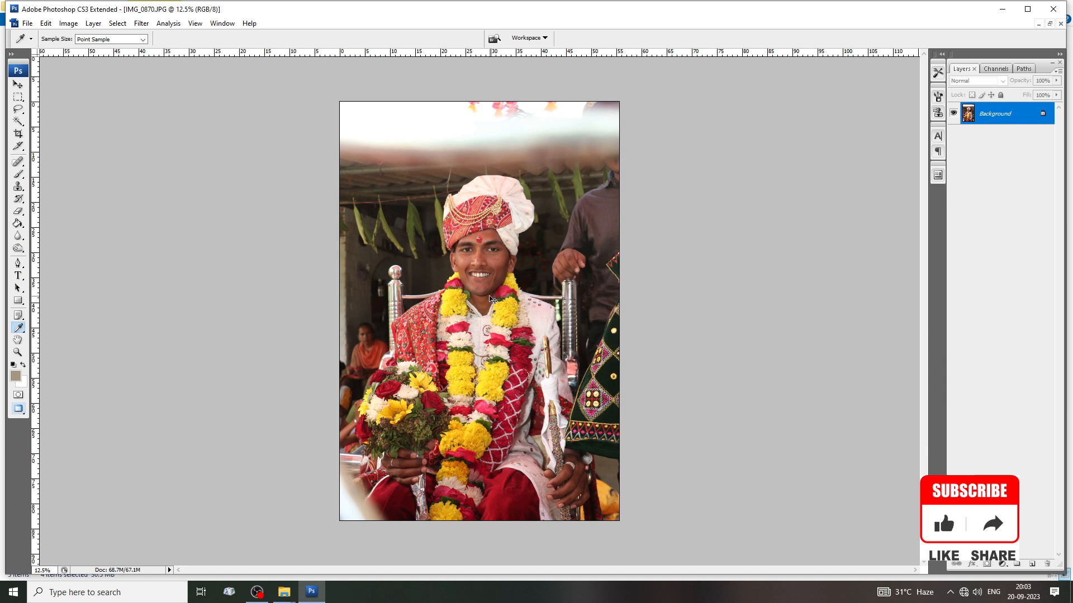
pyautogui.hotkey('ctrl', 'j')
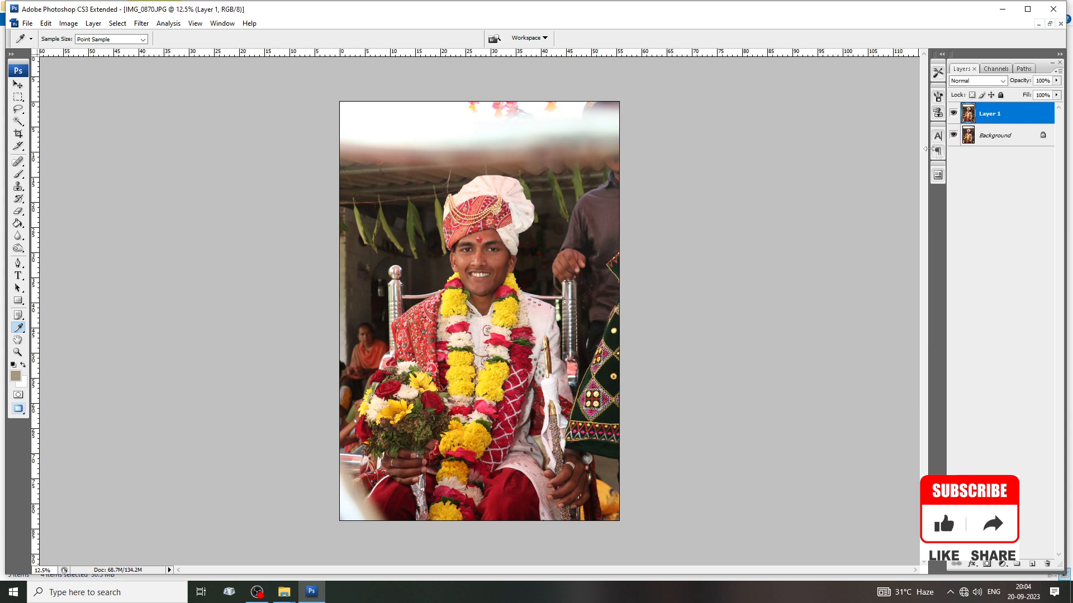
# Step: Brighten Layer 1 with Levels by lowering the RGB highlight input and lifting the midtones, and apply the adjustment
pyautogui.hotkey('ctrl', 'l')
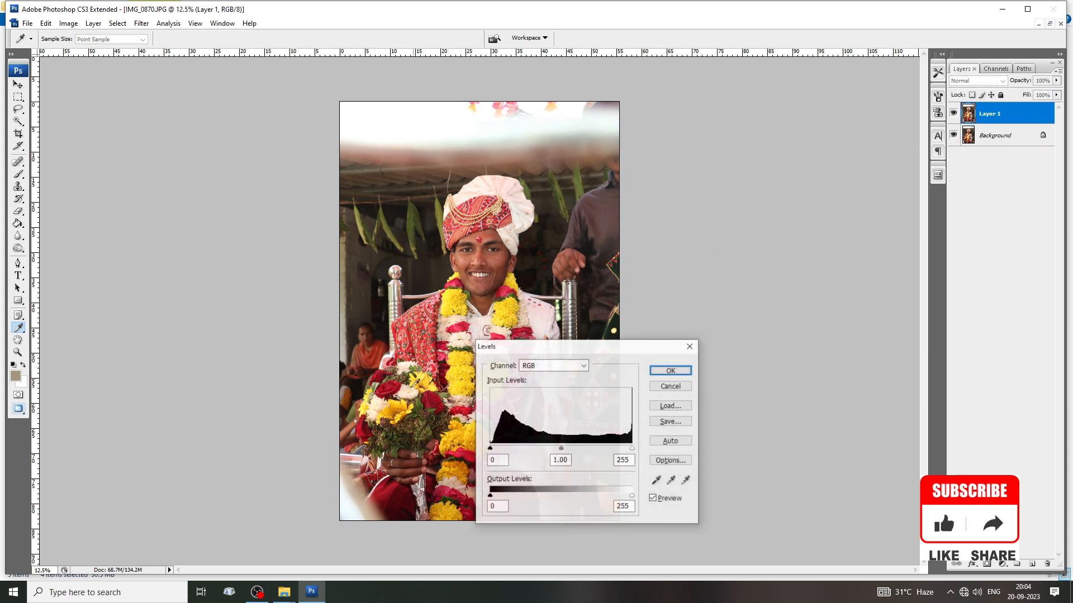
pyautogui.moveTo(632, 448); pyautogui.dragTo(614, 449)
pyautogui.moveTo(490, 448); pyautogui.dragTo(541, 449)
pyautogui.press('Return')
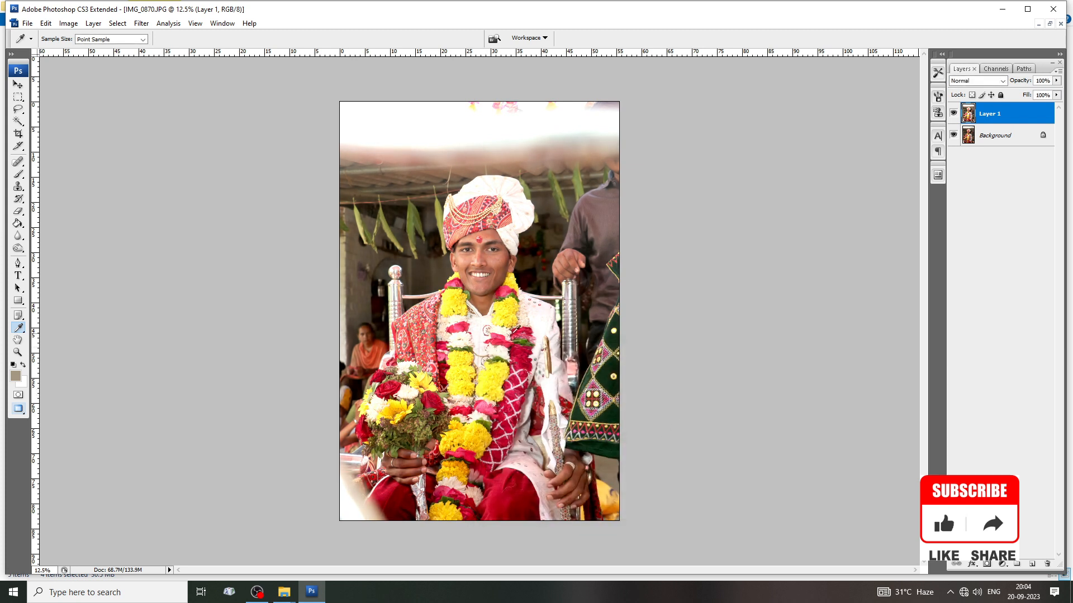
# Step: Start a Color Balance adjustment on Layer 1 and set the midtone Cyan–Red level to -58
pyautogui.click(68, 23)
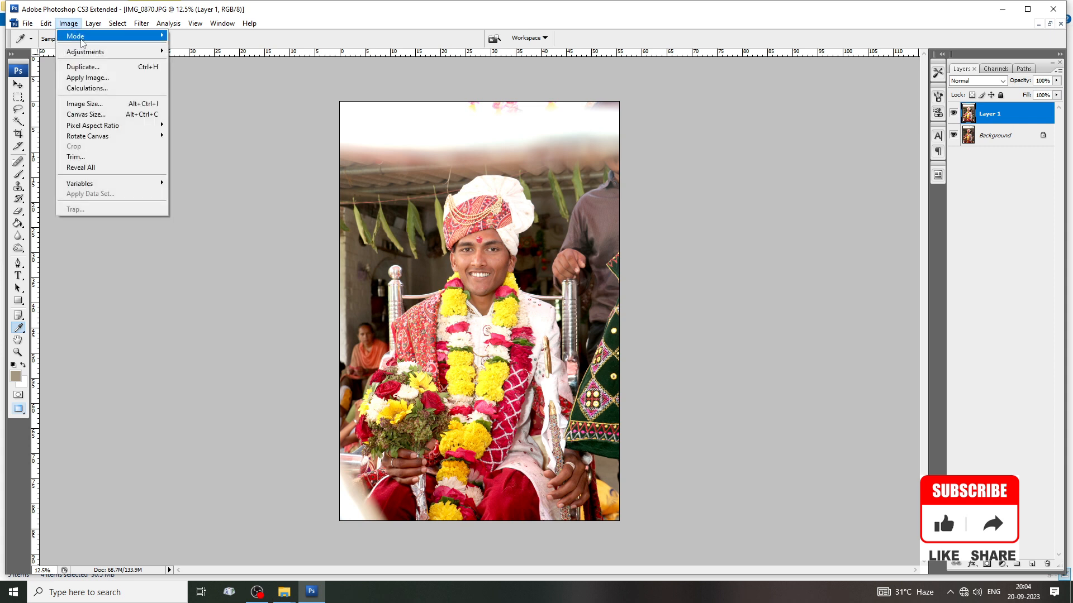
pyautogui.moveTo(139, 52)
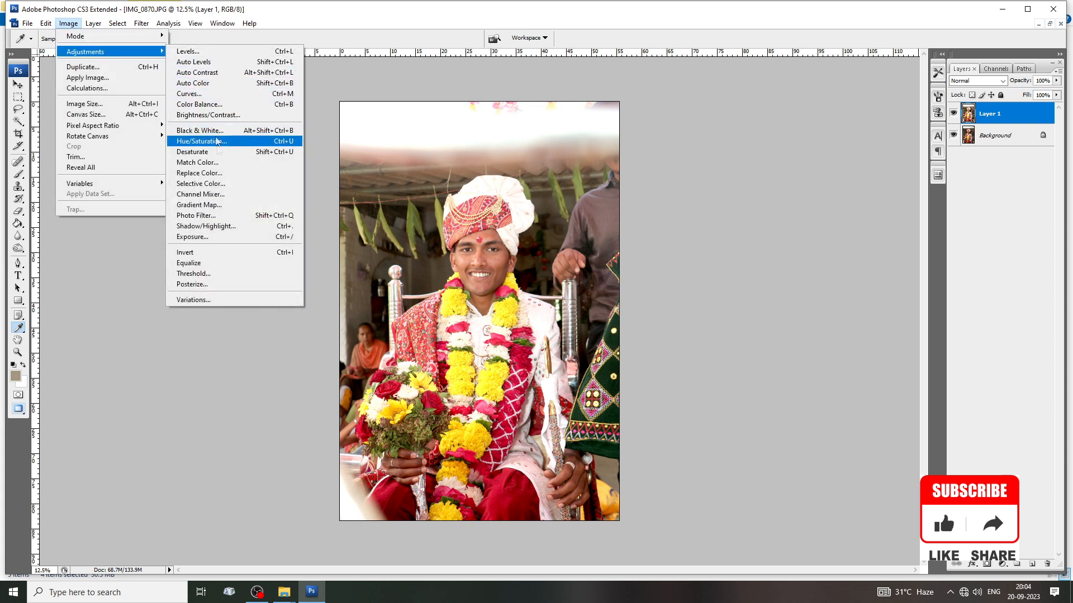
pyautogui.click(212, 105)
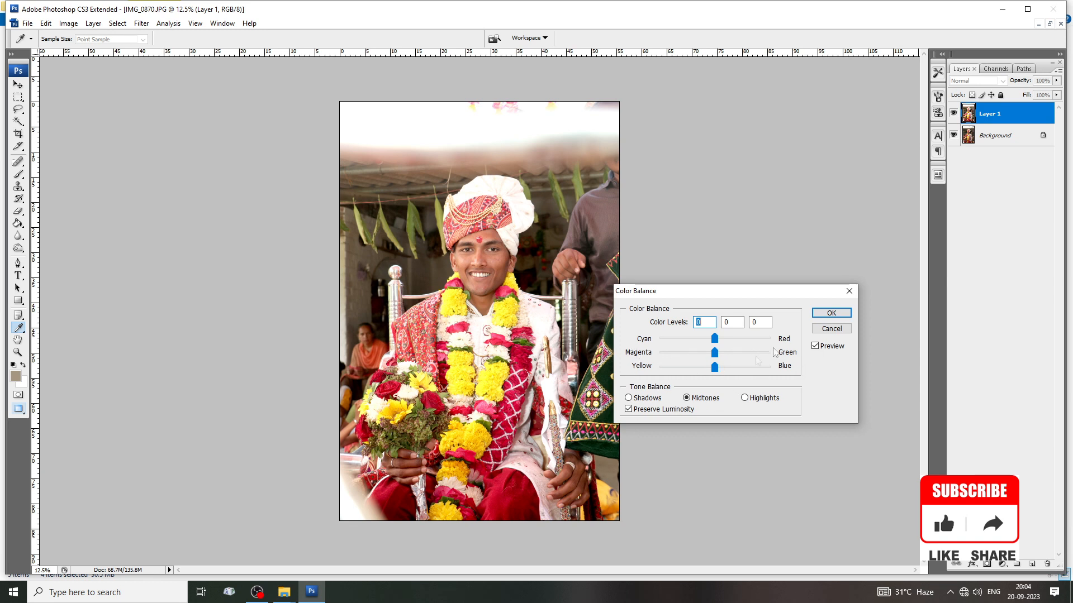
pyautogui.moveTo(715, 339); pyautogui.dragTo(683, 340)
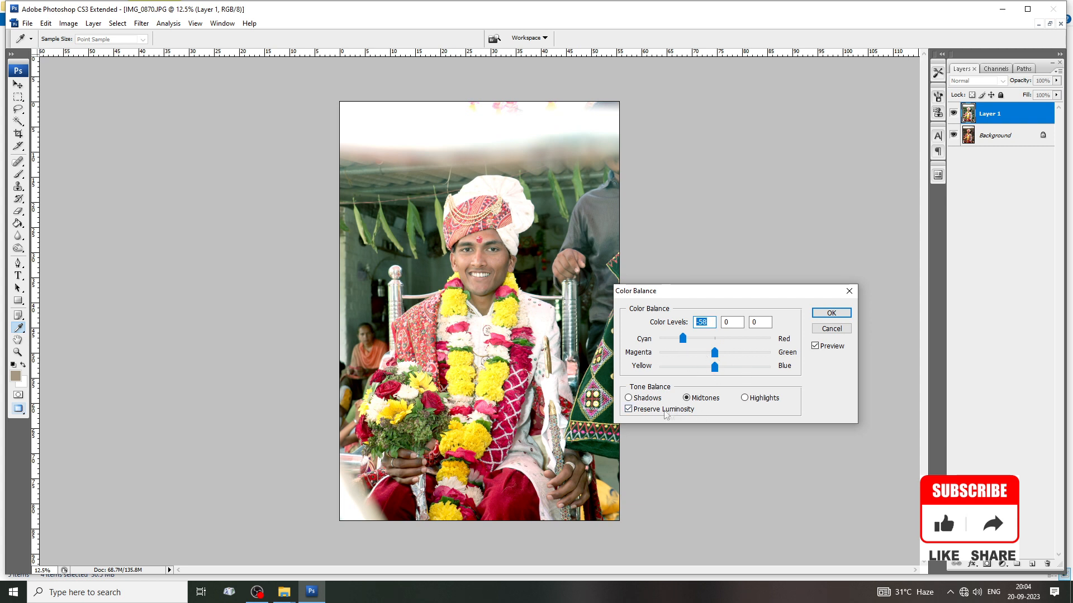
# Step: Compare the Color Balance with and without Preserve Luminosity, keep it enabled, fine-tune the midtones towards blue, and apply
pyautogui.click(628, 410)
pyautogui.click(628, 410)
pyautogui.click(628, 410)
pyautogui.click(628, 410)
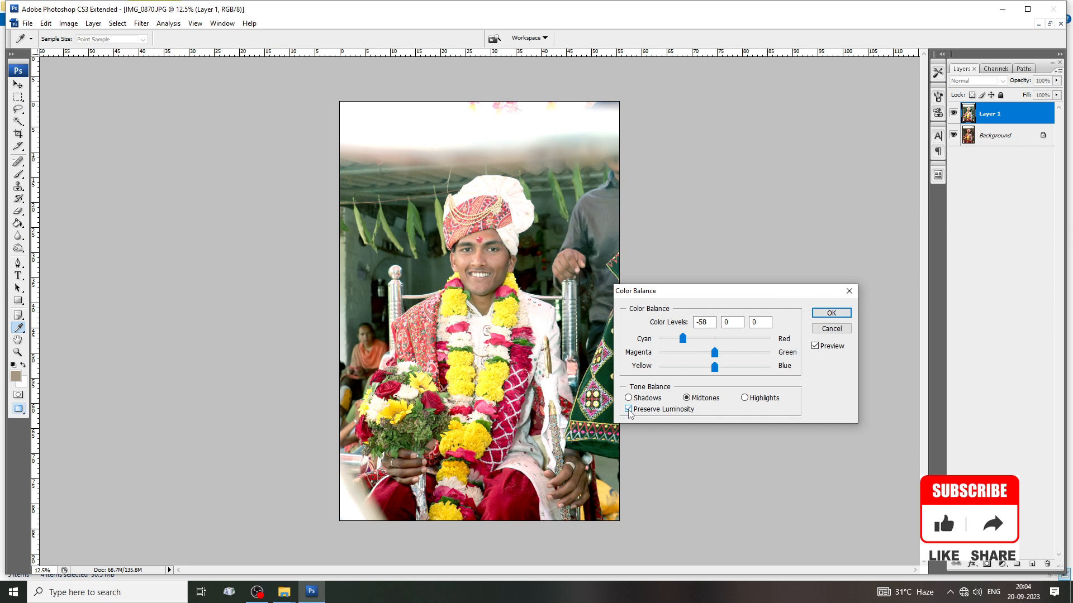
pyautogui.moveTo(687, 343); pyautogui.dragTo(723, 371)
pyautogui.click(832, 314)
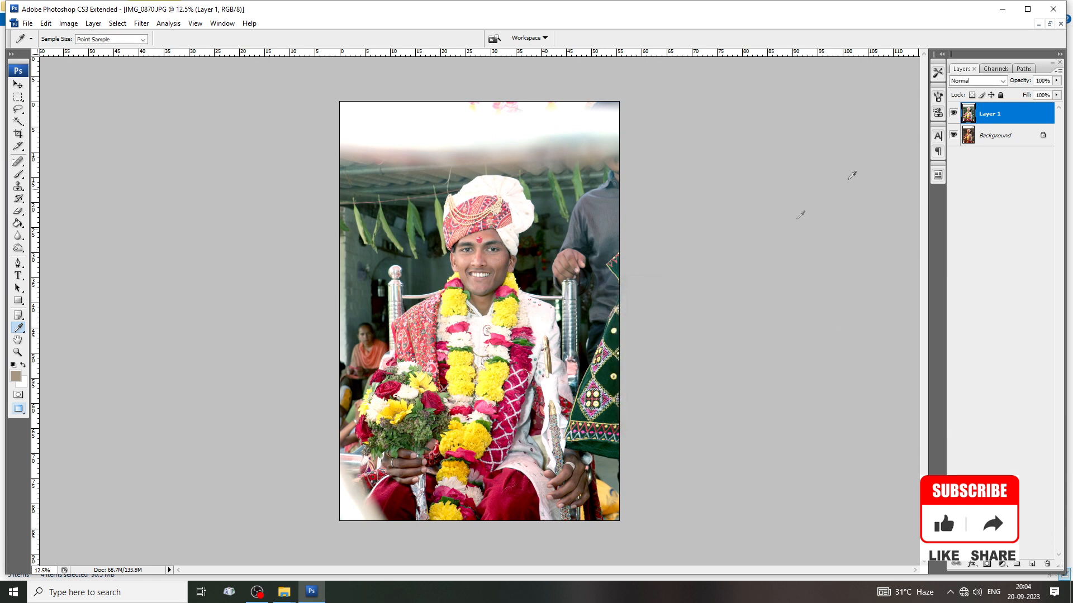
# Step: Compare the corrected photo with the original by repeatedly hiding and showing Layer 1
pyautogui.click(954, 114)
pyautogui.click(954, 114)
pyautogui.click(954, 114)
pyautogui.click(953, 114)
pyautogui.click(954, 114)
pyautogui.click(953, 114)
pyautogui.click(953, 114)
pyautogui.click(954, 114)
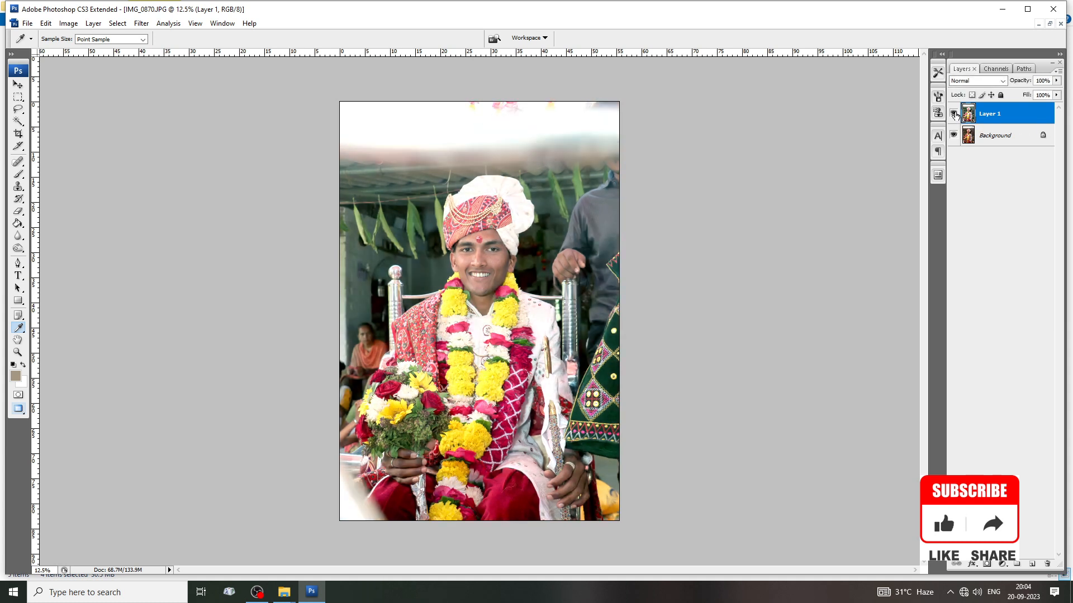